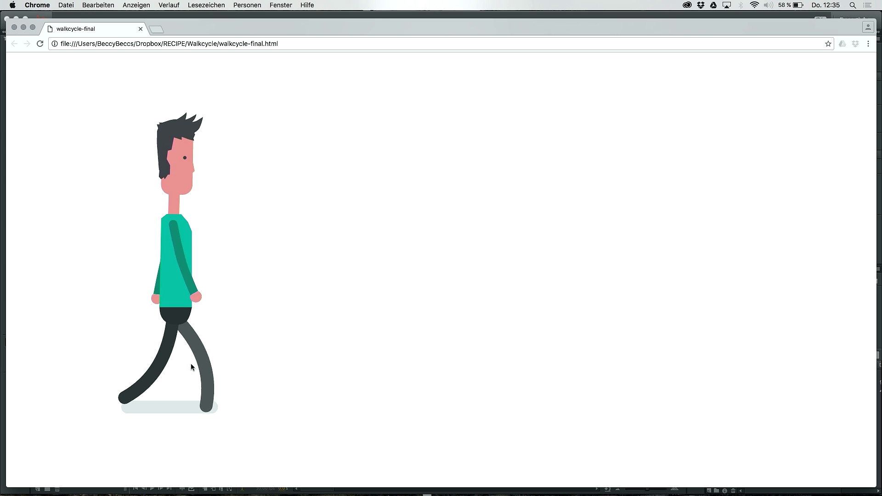
Step: After watching walkcycle-final.html play in Chrome, switch back to the walkcycle-final.fla document in Animate
{"action": "key", "text": "super+Tab"}
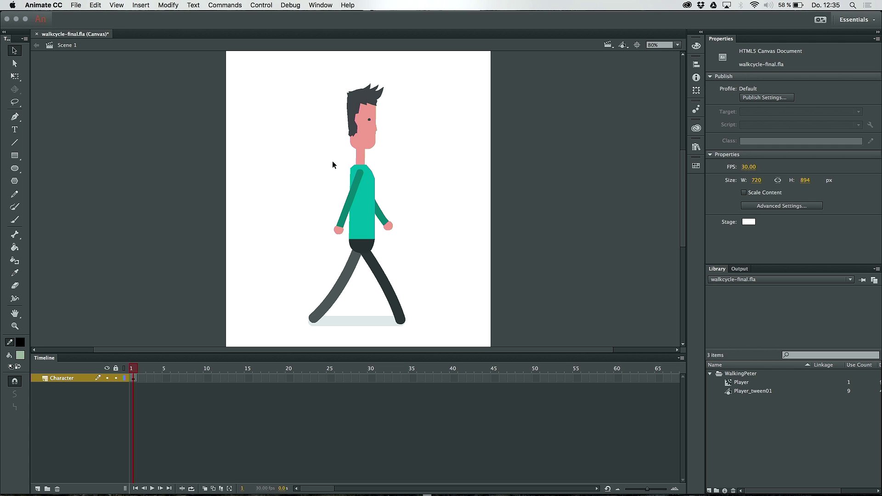
Step: Select Peter on the stage and enter the Player movie clip to see its six layers
{"action": "left_click", "coordinate": [368, 194]}
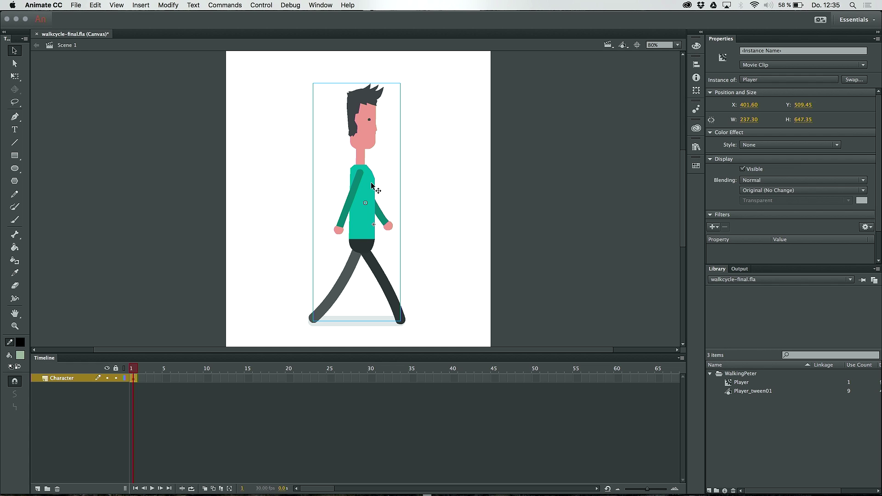
{"action": "double_click", "coordinate": [373, 188]}
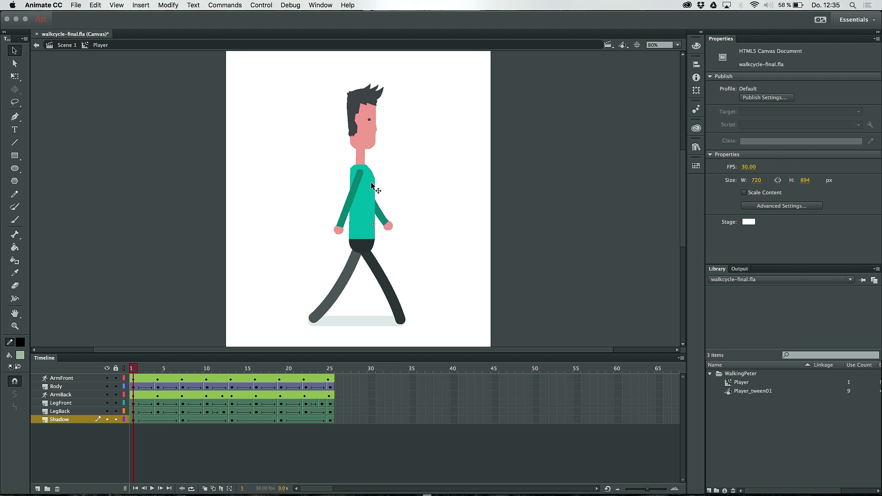
{"action": "left_click", "coordinate": [68, 379]}
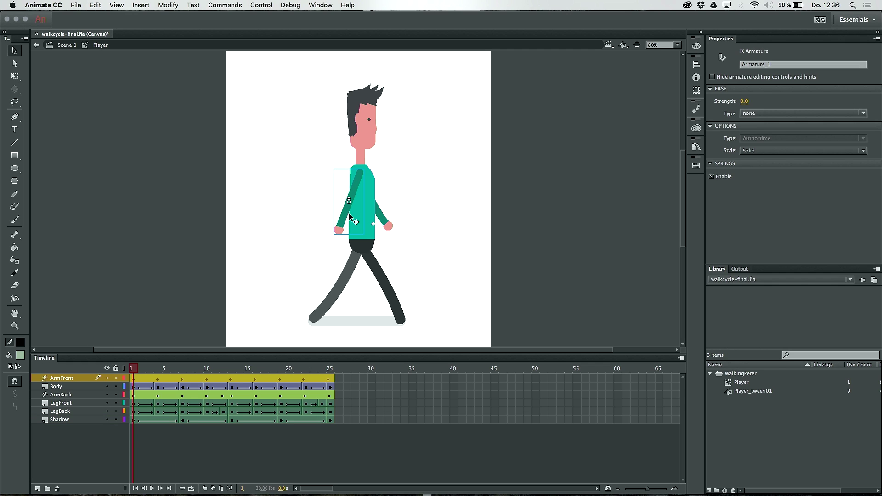
{"action": "left_click", "coordinate": [16, 235]}
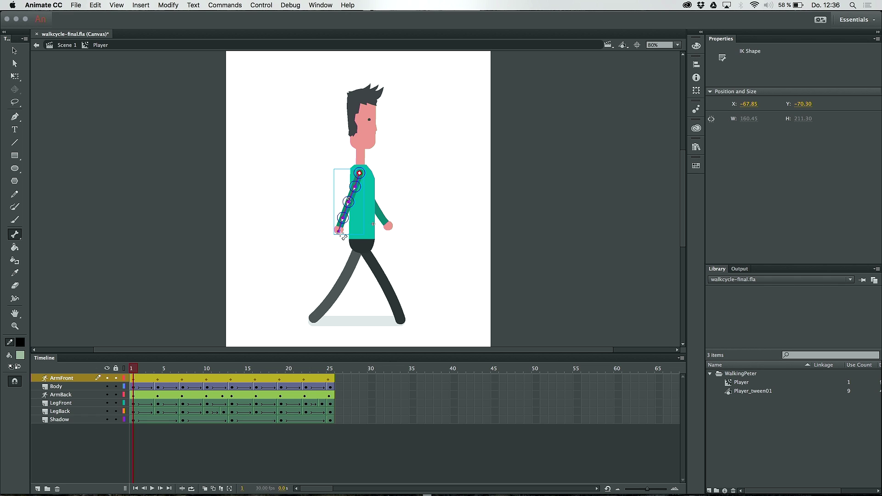
{"action": "key", "text": "v"}
{"action": "left_click_drag", "start_coordinate": [339, 233], "coordinate": [402, 200]}
{"action": "left_click", "coordinate": [358, 187]}
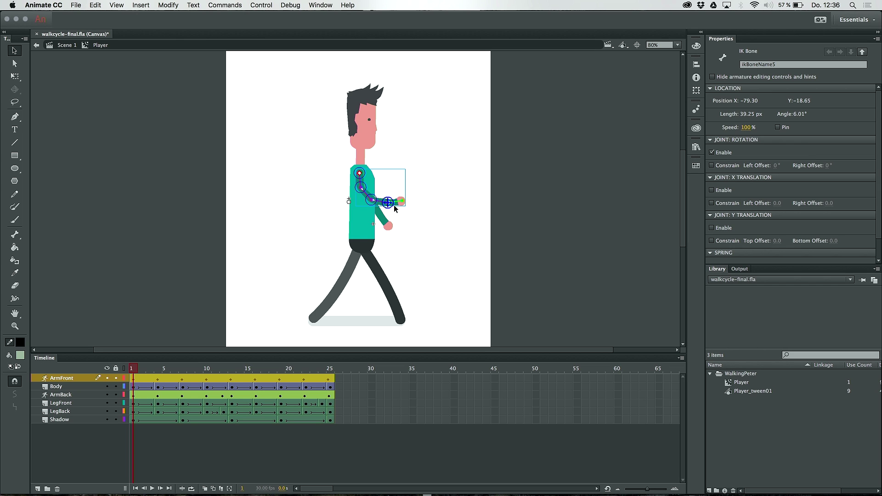
{"action": "right_click", "coordinate": [380, 203]}
{"action": "key", "text": "Escape"}
{"action": "left_click", "coordinate": [381, 203]}
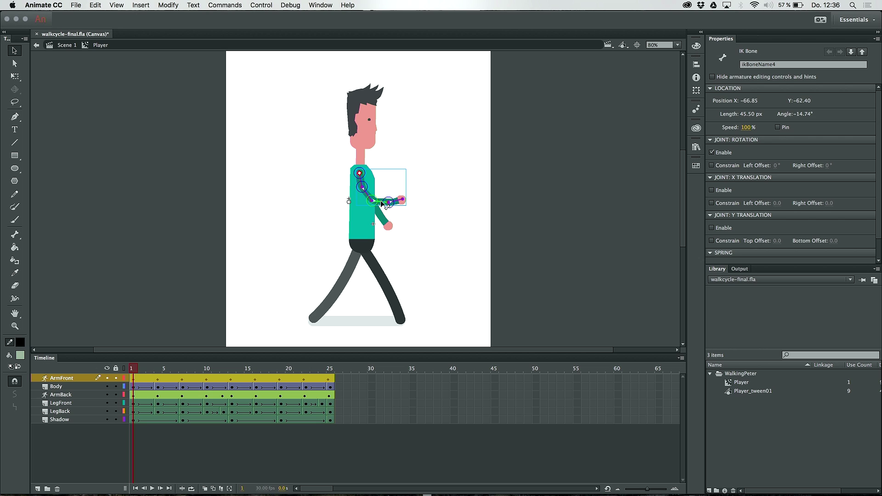
{"action": "key", "text": "super+z"}
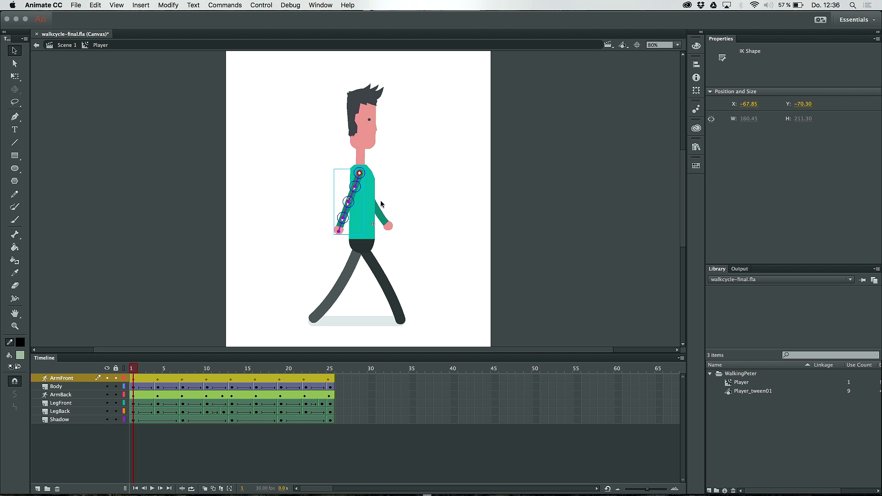
{"action": "left_click", "coordinate": [179, 449]}
{"action": "mouse_move", "coordinate": [133, 369]}
{"action": "left_mouse_down"}
{"action": "mouse_move", "coordinate": [238, 367]}
{"action": "mouse_move", "coordinate": [122, 372]}
{"action": "left_mouse_up"}
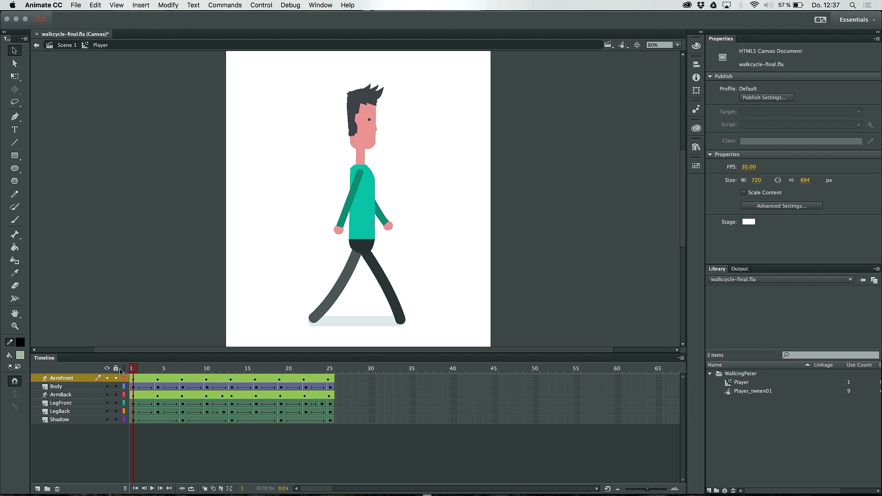
{"action": "left_click", "coordinate": [64, 395]}
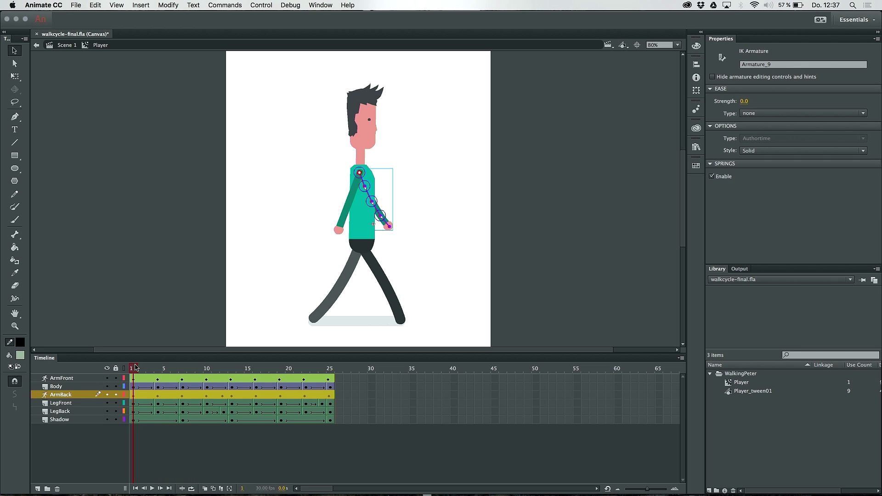
{"action": "mouse_move", "coordinate": [136, 368]}
{"action": "left_mouse_down"}
{"action": "mouse_move", "coordinate": [230, 366]}
{"action": "mouse_move", "coordinate": [195, 355]}
{"action": "mouse_move", "coordinate": [126, 364]}
{"action": "left_mouse_up"}
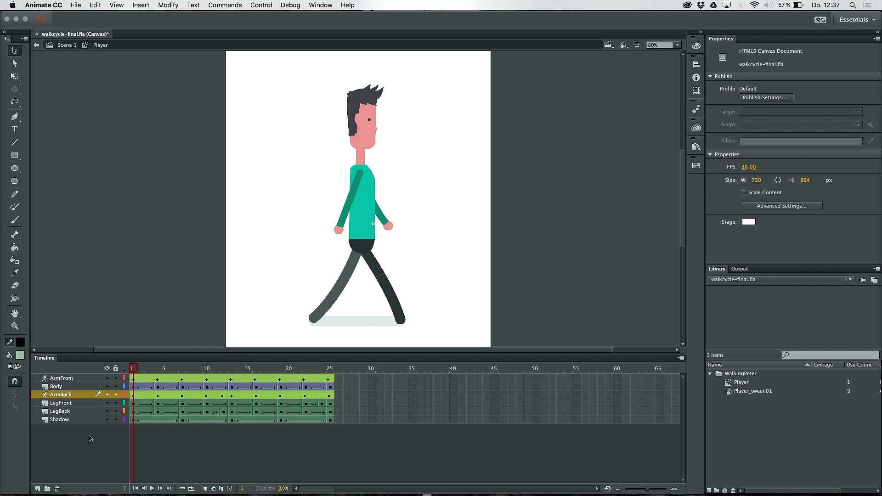
{"action": "left_click", "coordinate": [58, 390]}
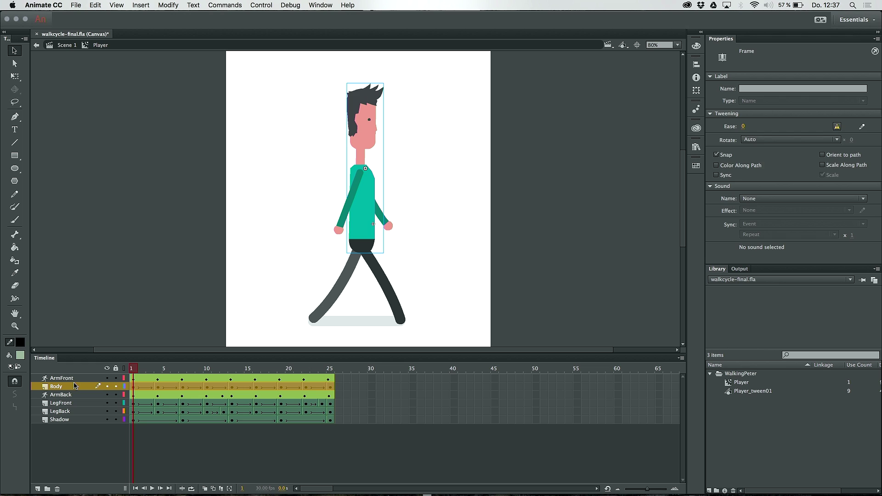
{"action": "left_click", "coordinate": [148, 444]}
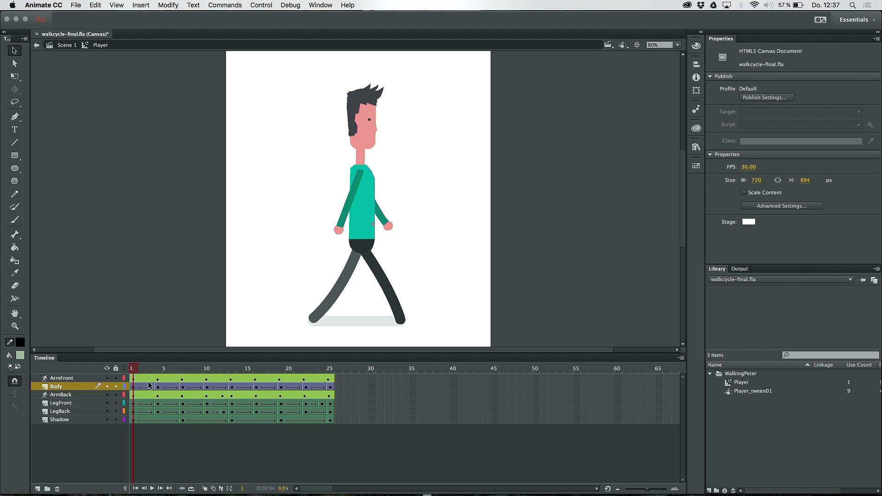
{"action": "mouse_move", "coordinate": [133, 369]}
{"action": "left_mouse_down"}
{"action": "mouse_move", "coordinate": [213, 362]}
{"action": "mouse_move", "coordinate": [132, 367]}
{"action": "left_mouse_up"}
{"action": "left_click", "coordinate": [136, 387]}
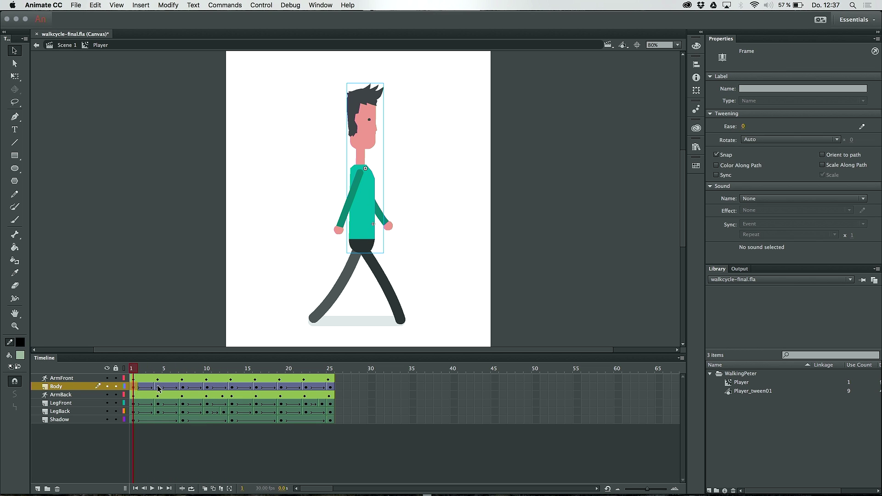
{"action": "left_click", "coordinate": [158, 388]}
{"action": "left_click", "coordinate": [183, 387]}
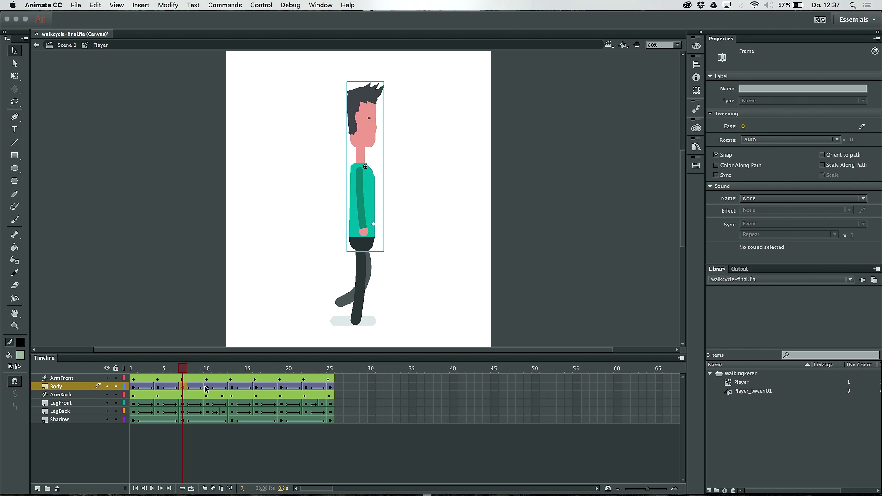
{"action": "left_click", "coordinate": [207, 387]}
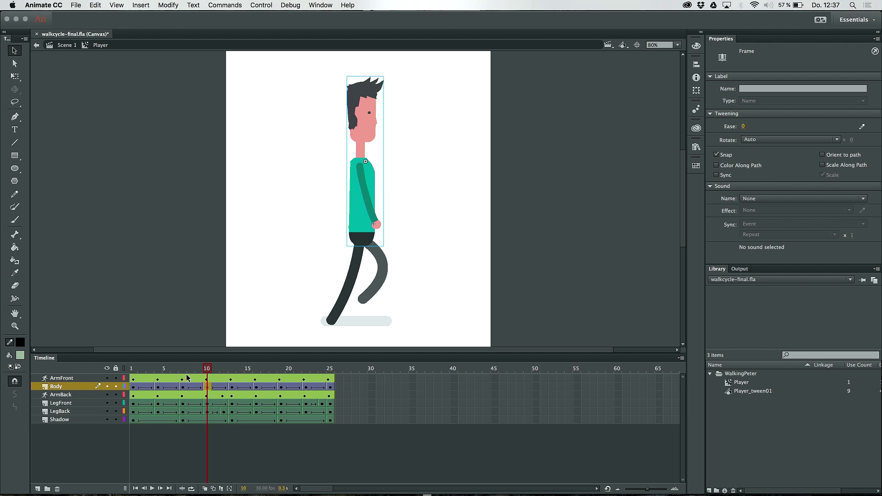
{"action": "left_click_drag", "start_coordinate": [170, 373], "coordinate": [132, 375]}
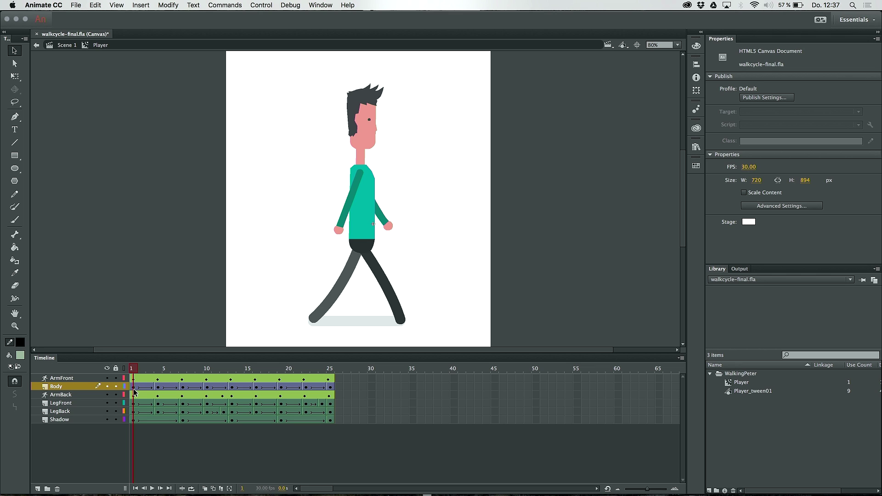
Step: Click through the LegFront, LegBack and Shadow layers, ending with the front leg deselected
{"action": "left_click", "coordinate": [65, 404]}
{"action": "left_click", "coordinate": [67, 411]}
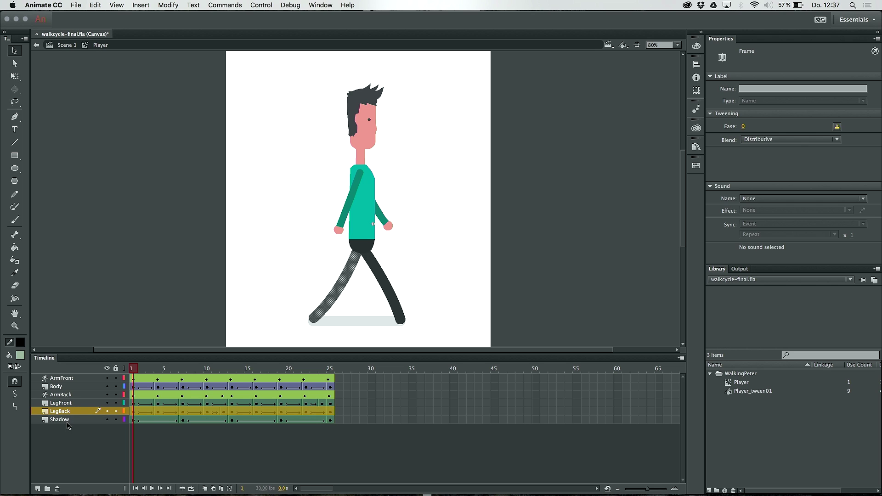
{"action": "left_click", "coordinate": [67, 426]}
{"action": "left_click", "coordinate": [67, 421]}
{"action": "left_click", "coordinate": [150, 442]}
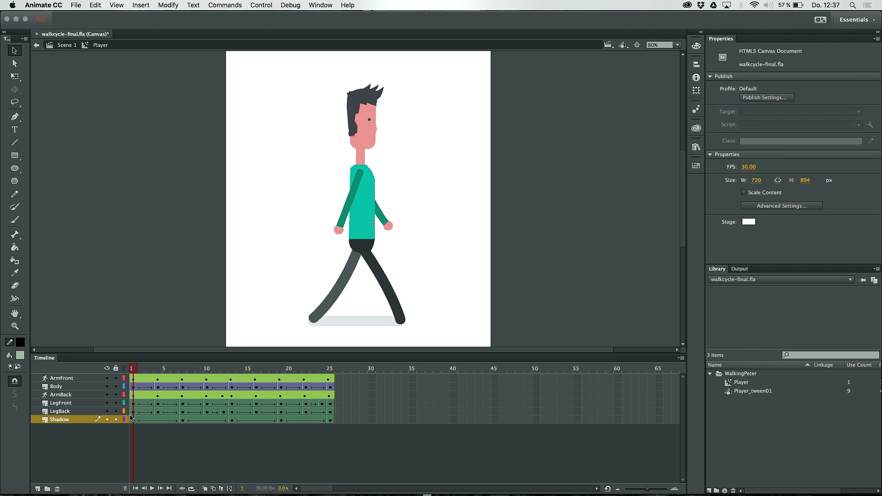
{"action": "left_click", "coordinate": [63, 404]}
{"action": "left_click", "coordinate": [197, 434]}
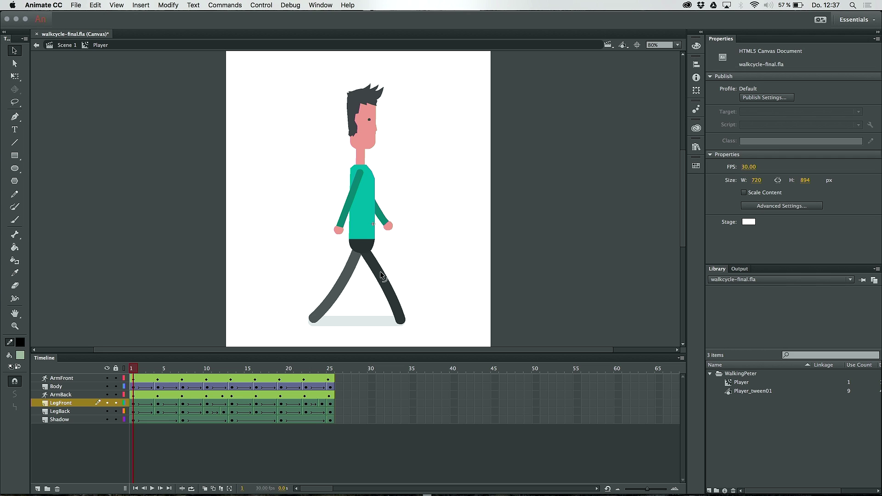
Step: With the Subselection tool, show the front leg's path at frame 4 of its shape tween
{"action": "key", "text": "a"}
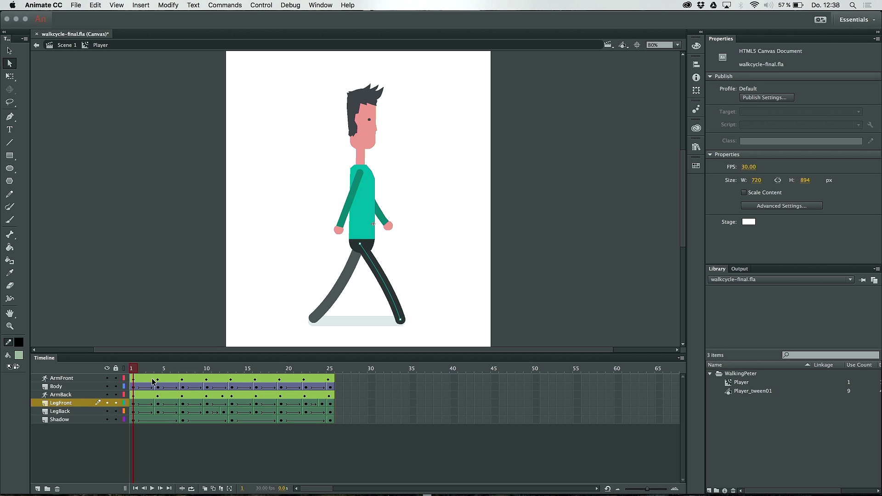
{"action": "mouse_move", "coordinate": [136, 370]}
{"action": "left_mouse_down"}
{"action": "mouse_move", "coordinate": [167, 371]}
{"action": "mouse_move", "coordinate": [133, 371]}
{"action": "left_mouse_up"}
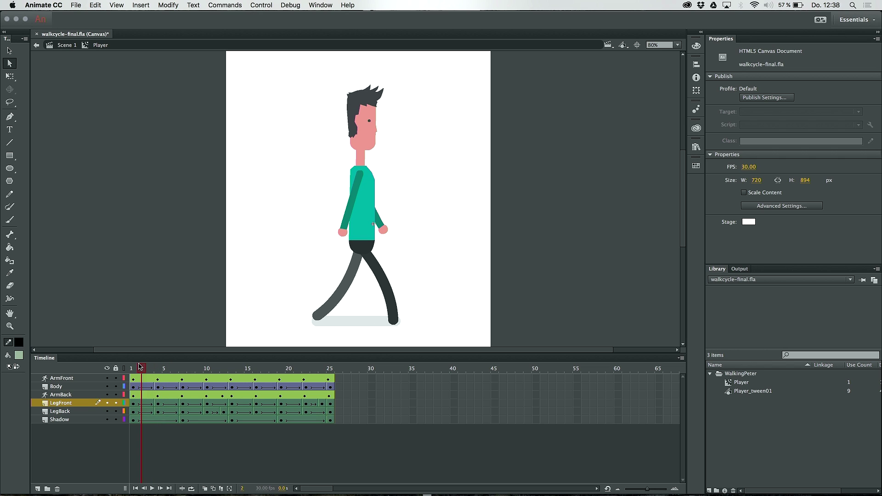
{"action": "left_click", "coordinate": [389, 289]}
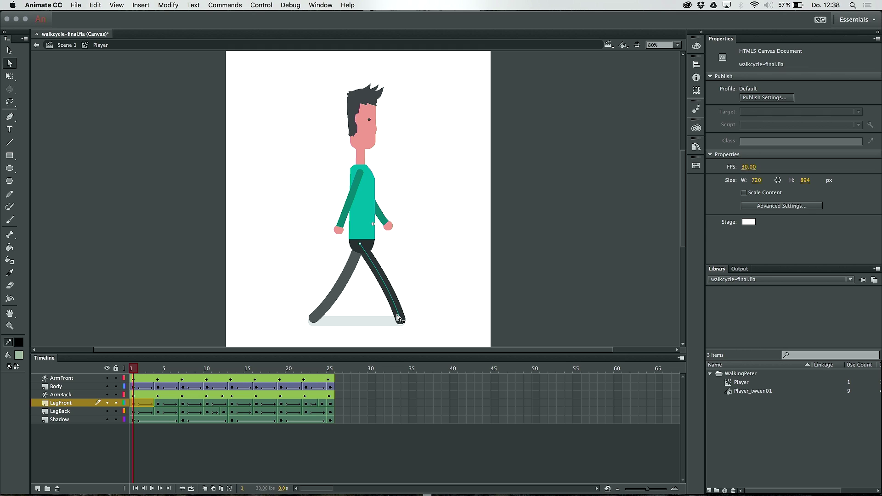
{"action": "left_click", "coordinate": [159, 403]}
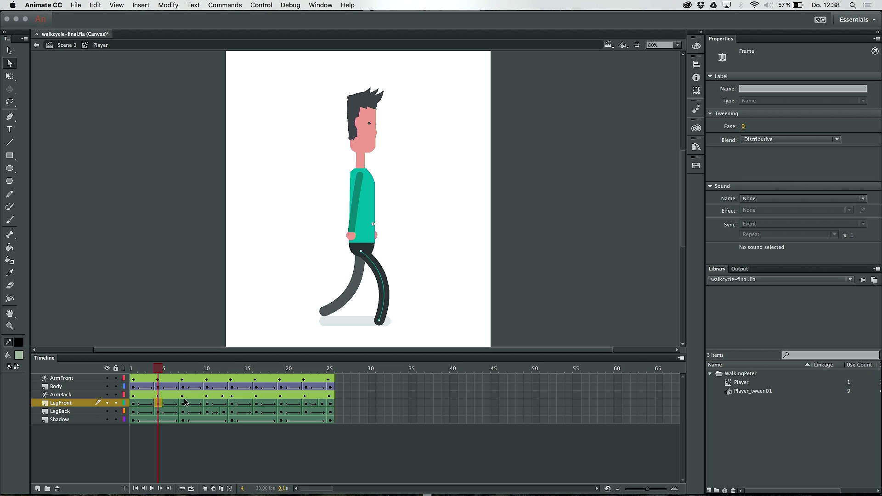
Step: With the Selection tool, toggle the front leg between frames 4 and 7, ending on frame 7
{"action": "key", "text": "v"}
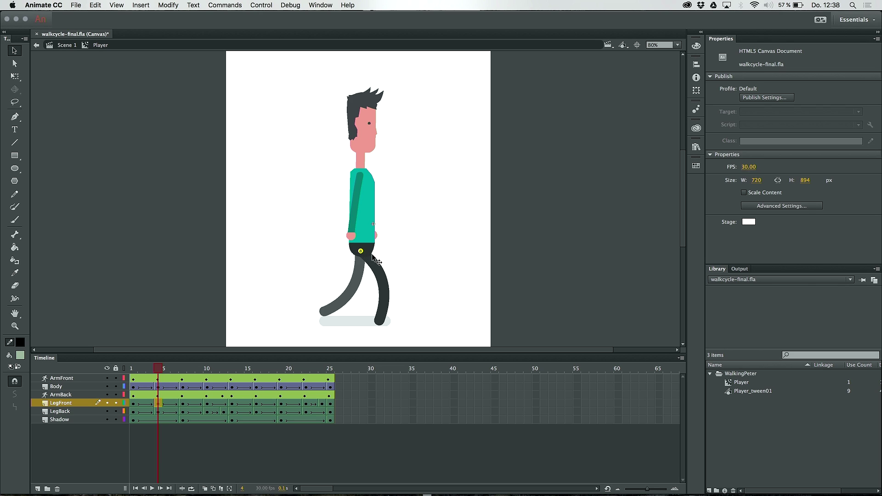
{"action": "left_click", "coordinate": [183, 406]}
{"action": "left_click", "coordinate": [161, 407]}
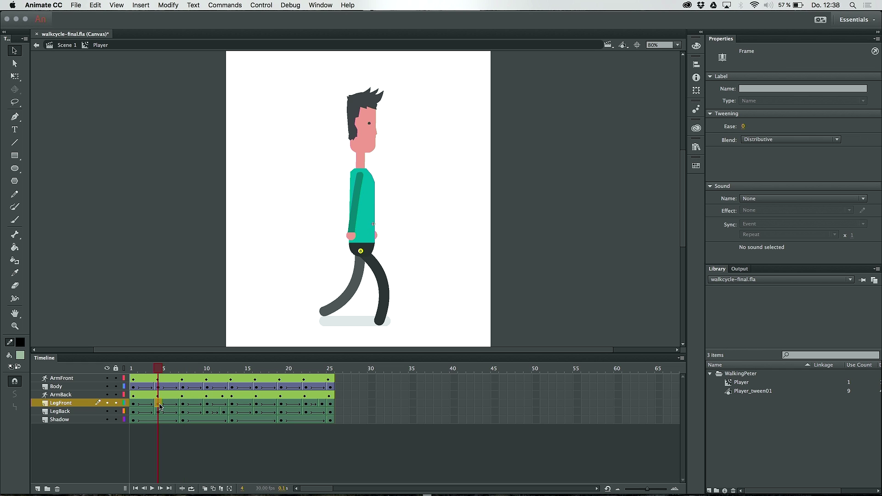
{"action": "left_click", "coordinate": [183, 407]}
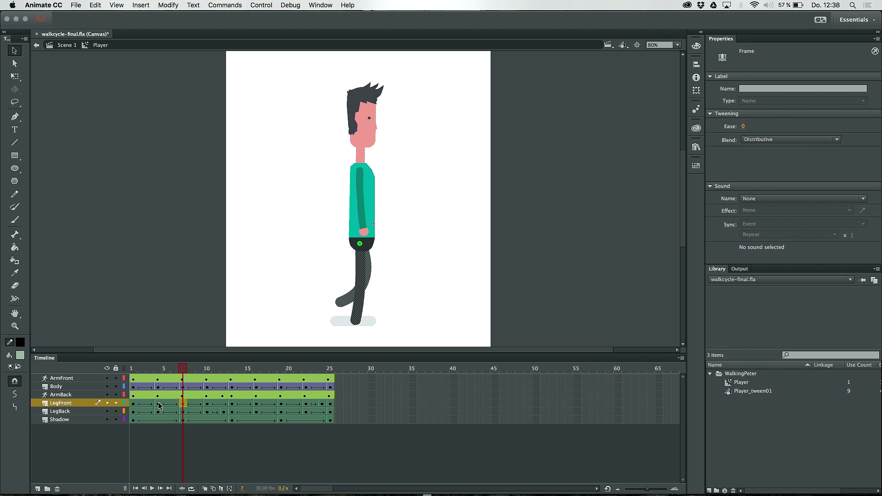
{"action": "left_click", "coordinate": [159, 406]}
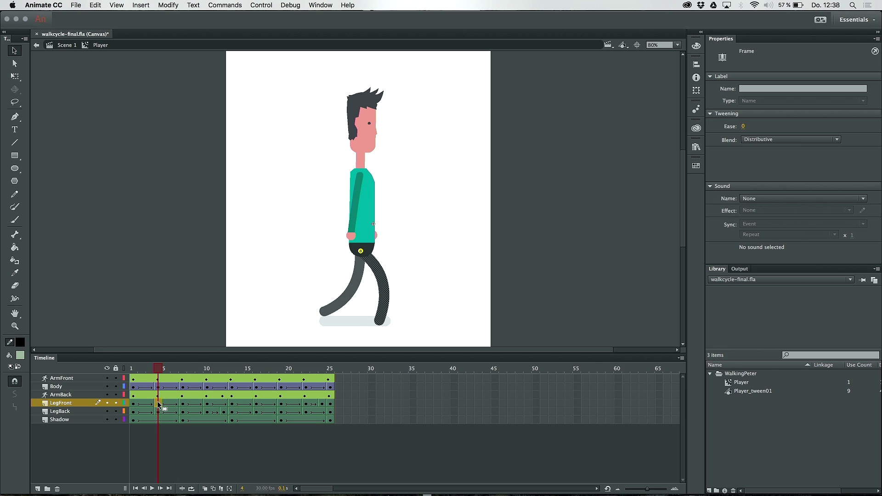
{"action": "left_click", "coordinate": [183, 406]}
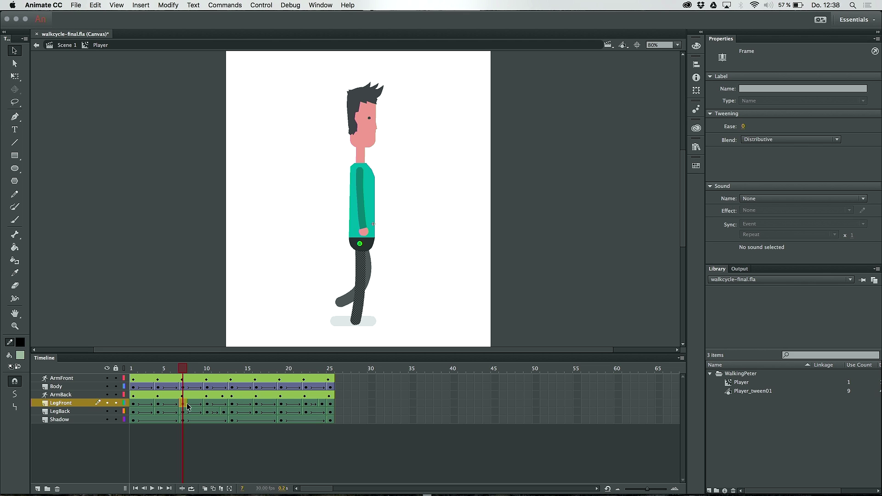
Step: Compare the Shadow layer's shape at frames 1, 7 and 13, then clear the frame selection
{"action": "left_click", "coordinate": [72, 421]}
{"action": "left_click", "coordinate": [134, 372]}
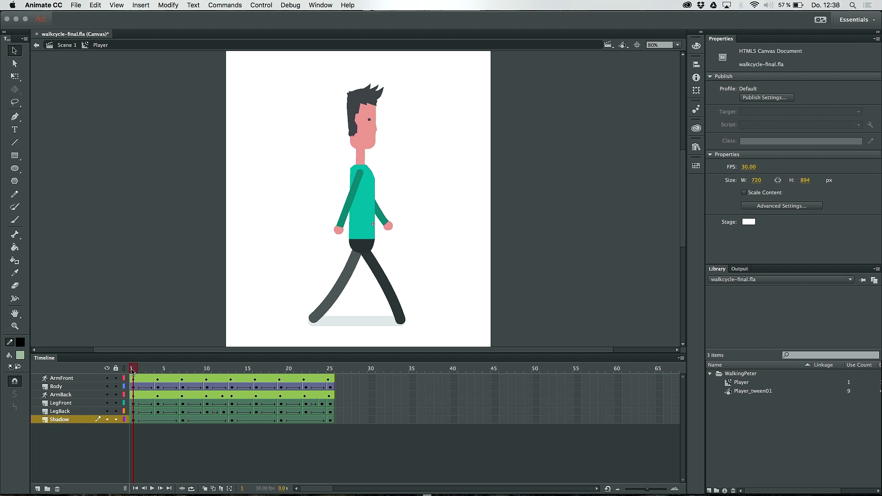
{"action": "left_click", "coordinate": [134, 421]}
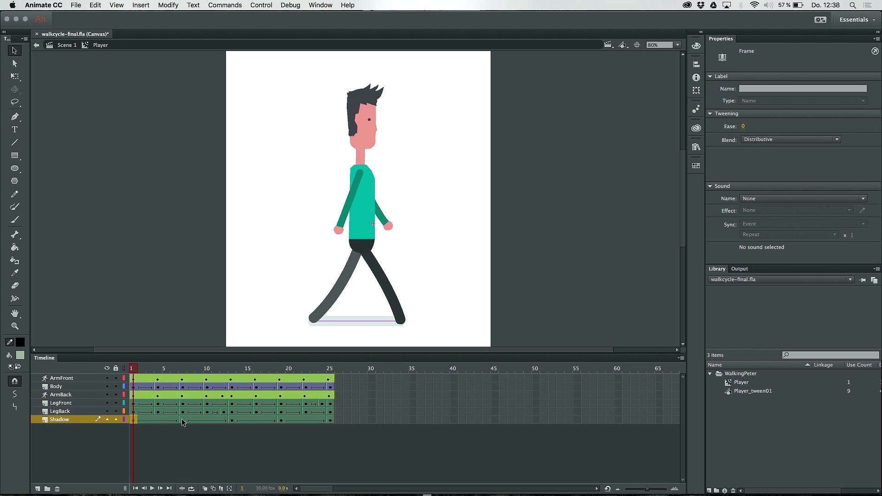
{"action": "left_click", "coordinate": [183, 421]}
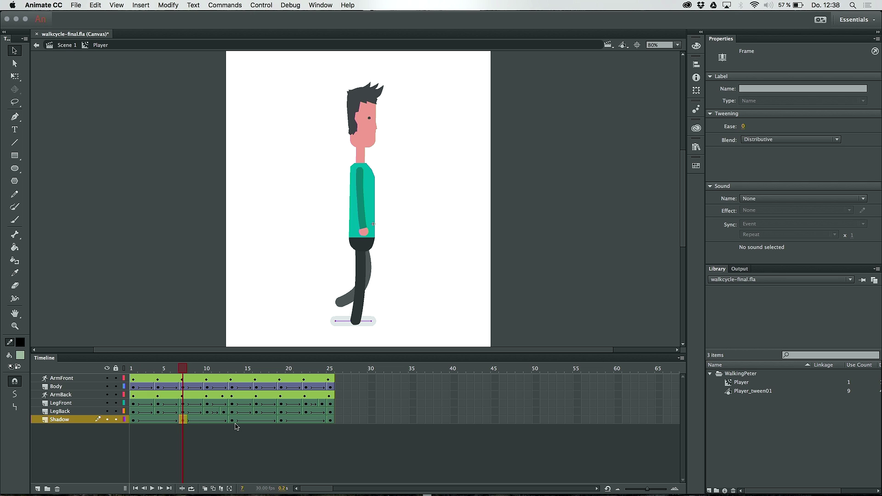
{"action": "left_click", "coordinate": [134, 421]}
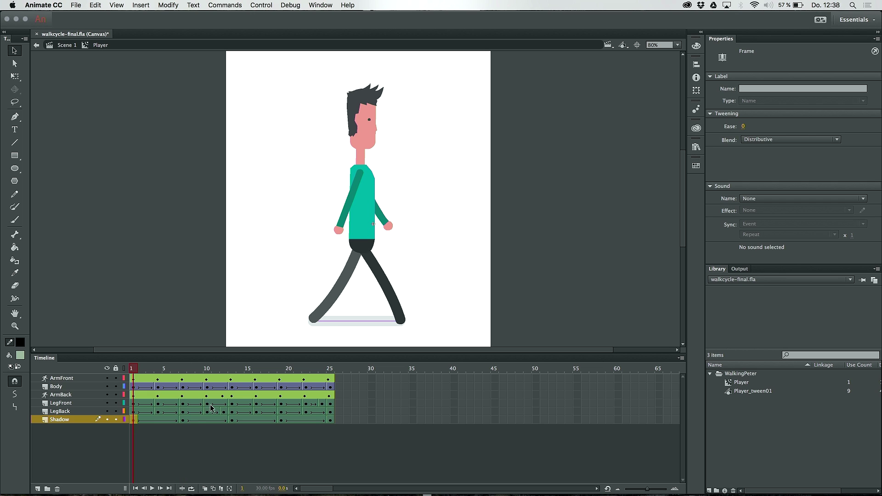
{"action": "left_click", "coordinate": [186, 421]}
{"action": "left_click", "coordinate": [233, 420]}
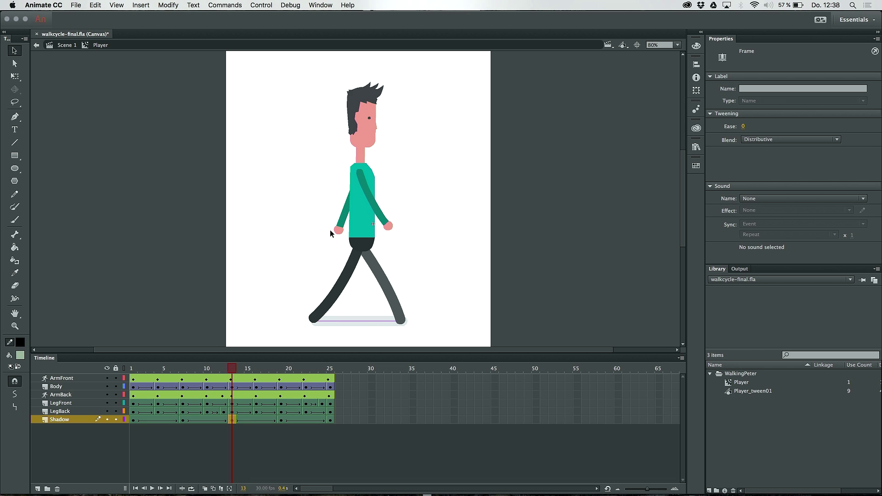
{"action": "left_click", "coordinate": [267, 442]}
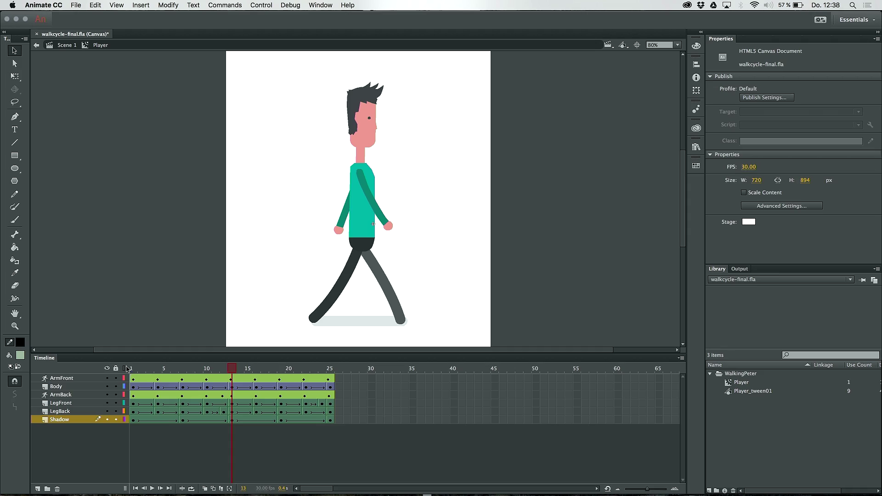
Step: Leave the Player walk cycle at frame 13 and switch to Google Chrome
{"action": "key", "text": "super+Tab"}
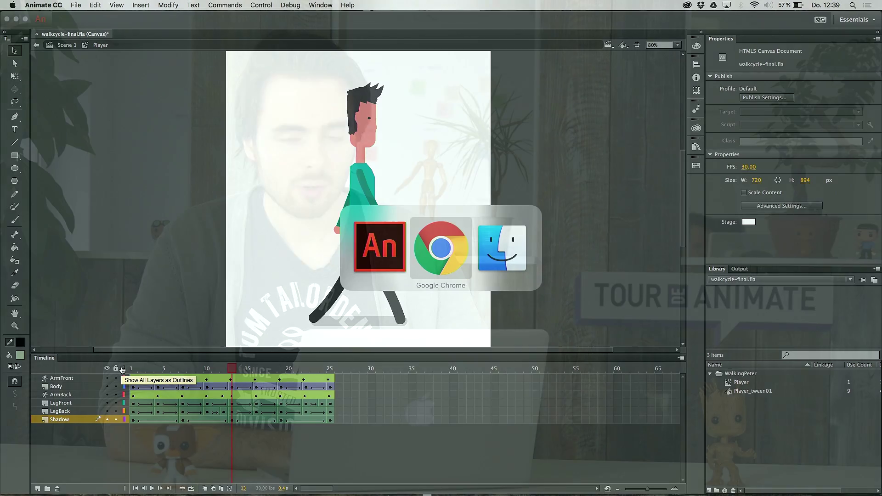